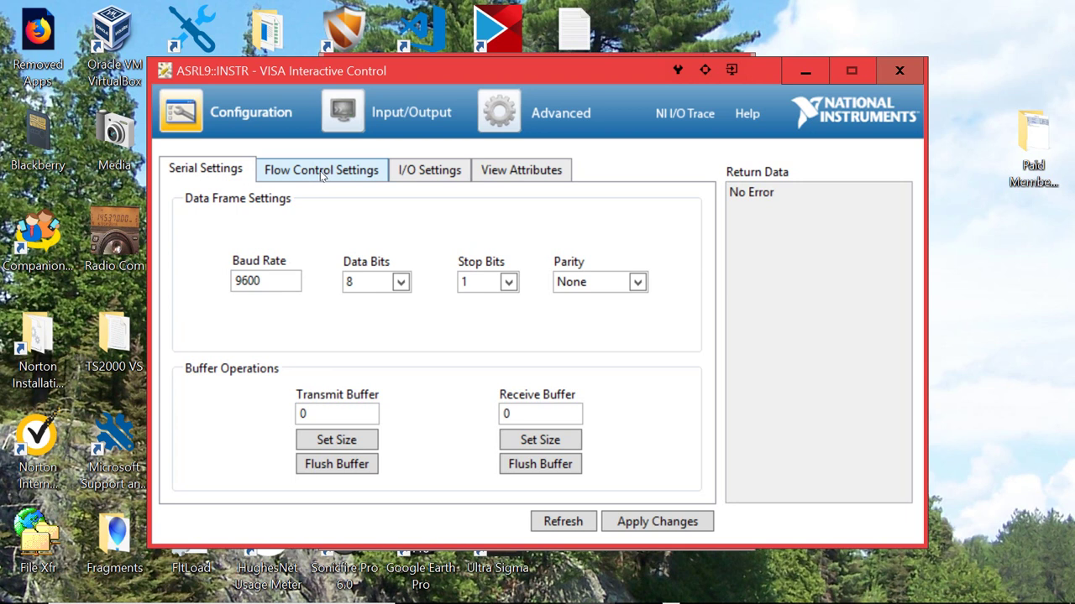
- Review the COM9 flow control settings, then show its 2000 ms timeout and line-feed termination
click(323, 173)
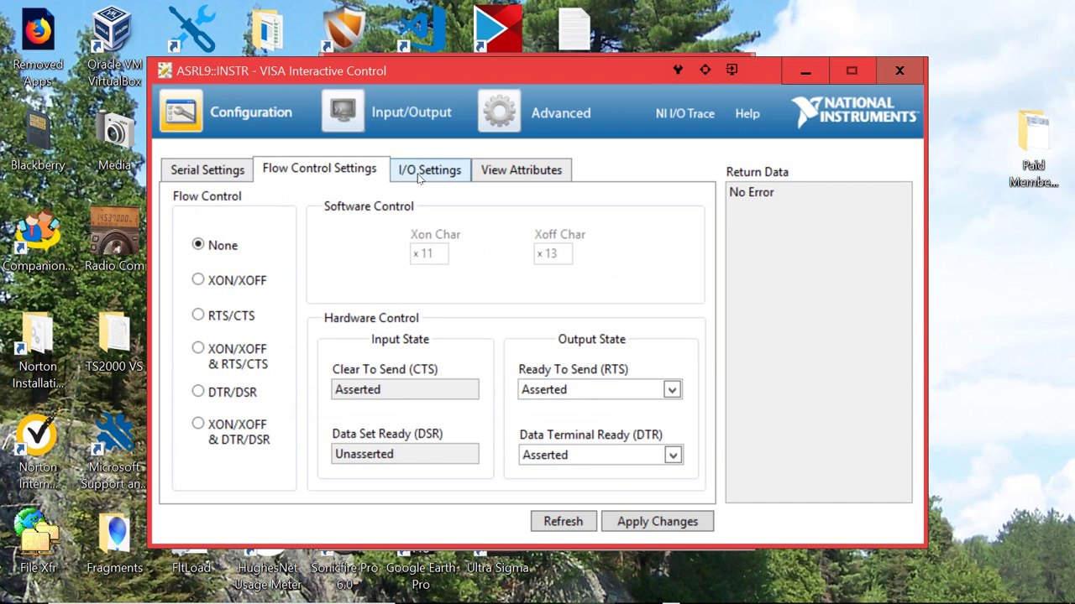
click(426, 174)
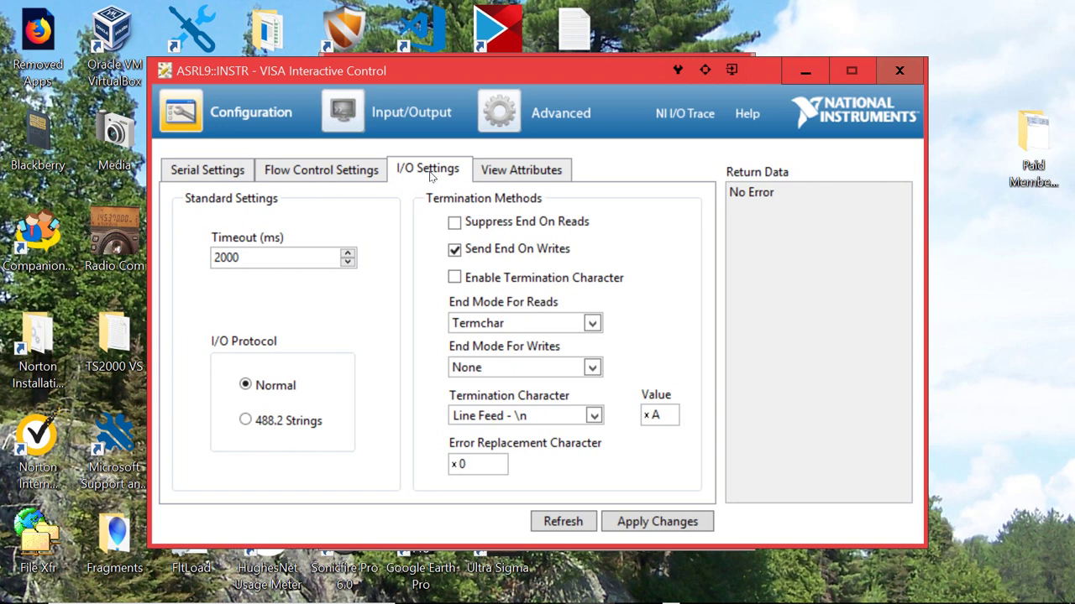
- List the ASRL9 VISA attributes and scroll down to the serial line-state entries
click(514, 171)
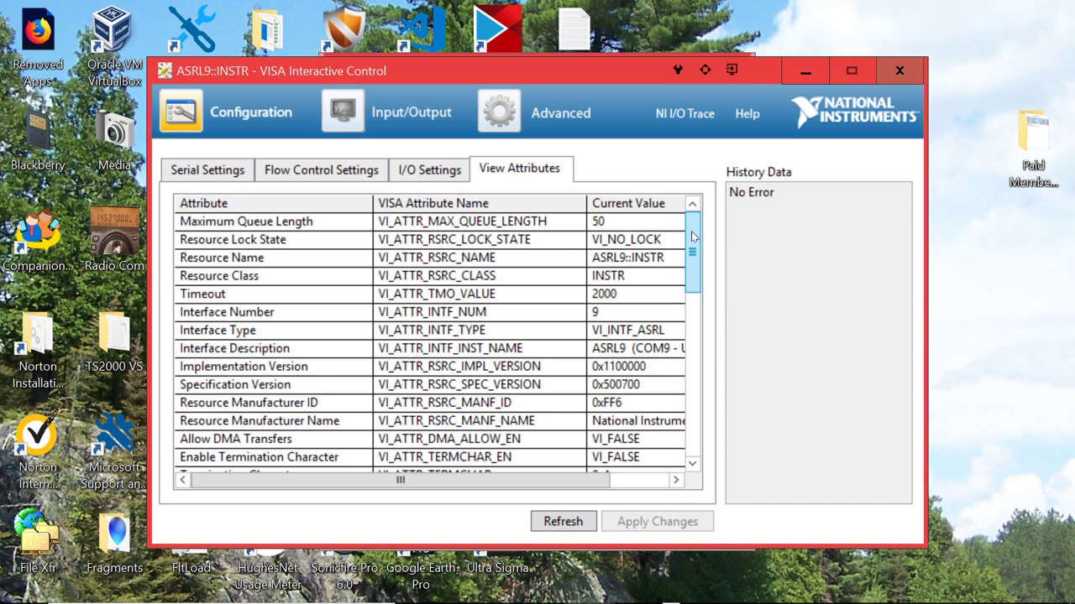
mouse_move(693, 237)
mouse_down()
mouse_move(689, 273)
mouse_move(704, 307)
mouse_move(697, 409)
mouse_up()
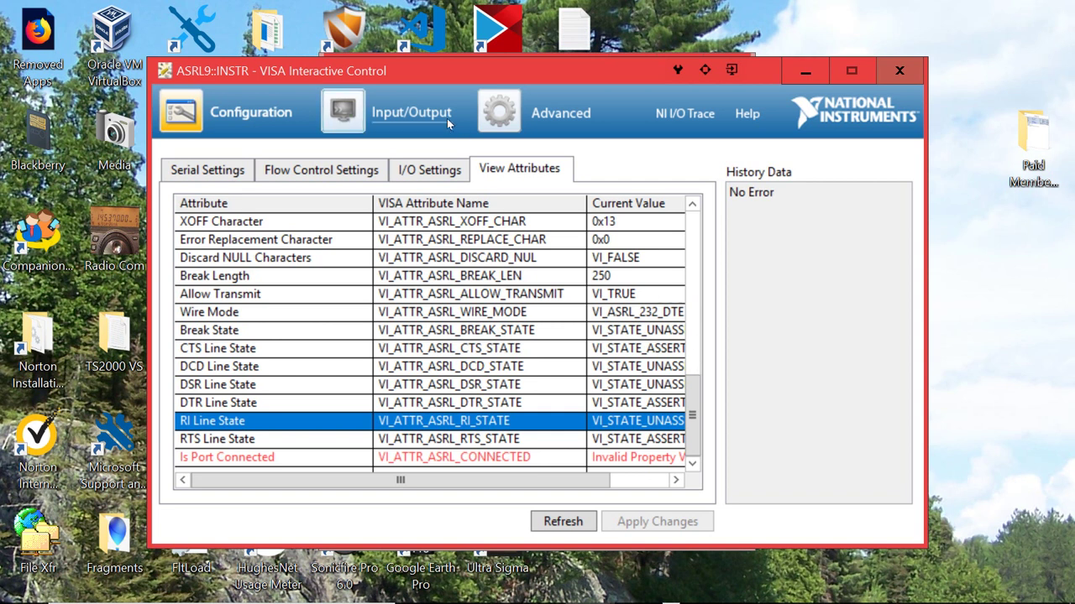
click(407, 117)
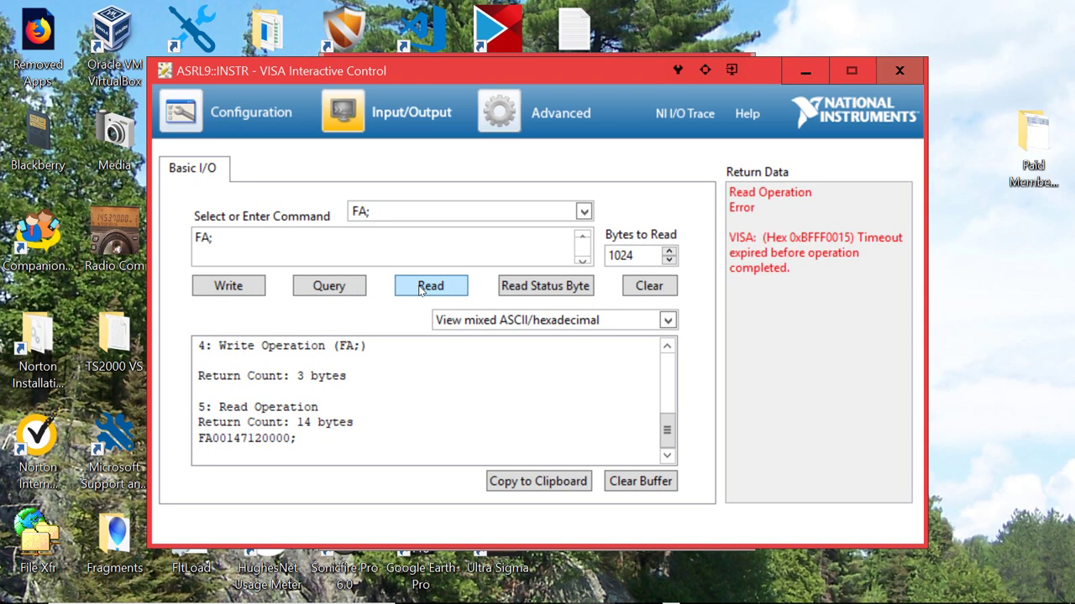
click(250, 290)
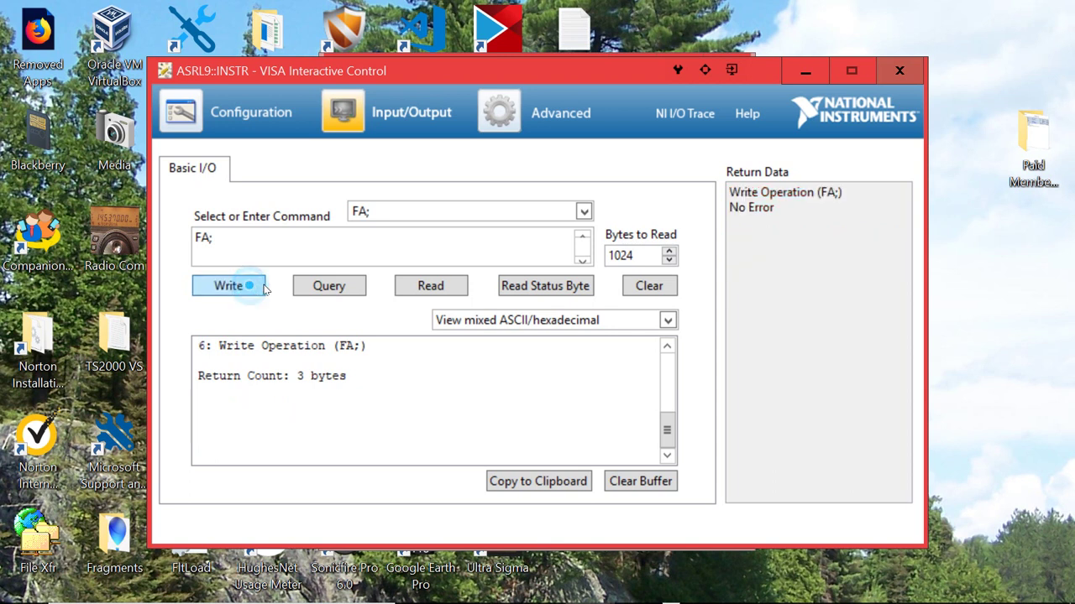
click(420, 288)
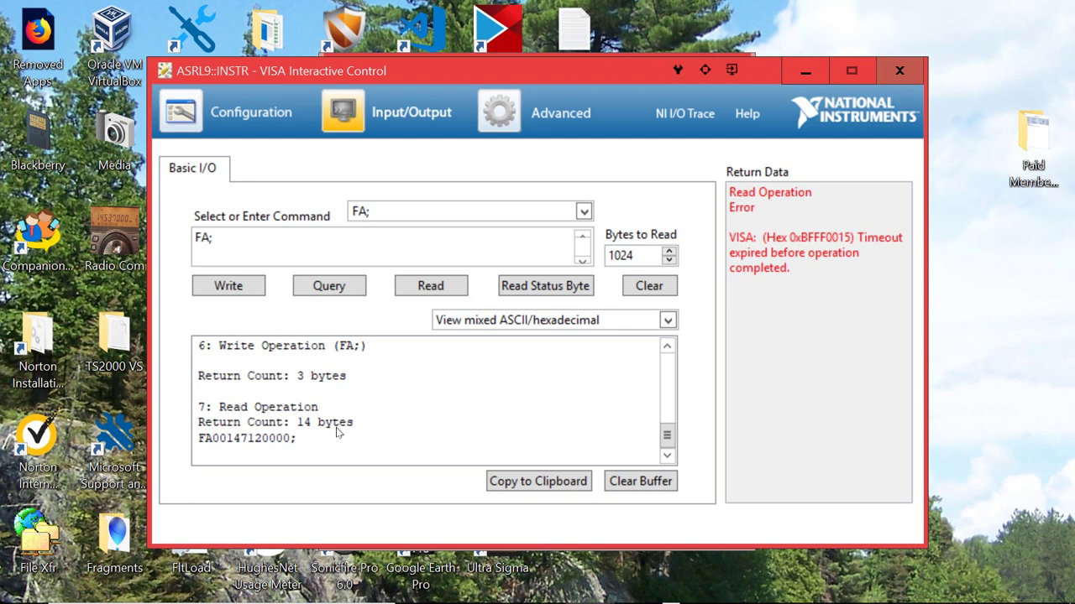
- Query FA; in one go, then scroll the output log back to the first E; read
click(337, 288)
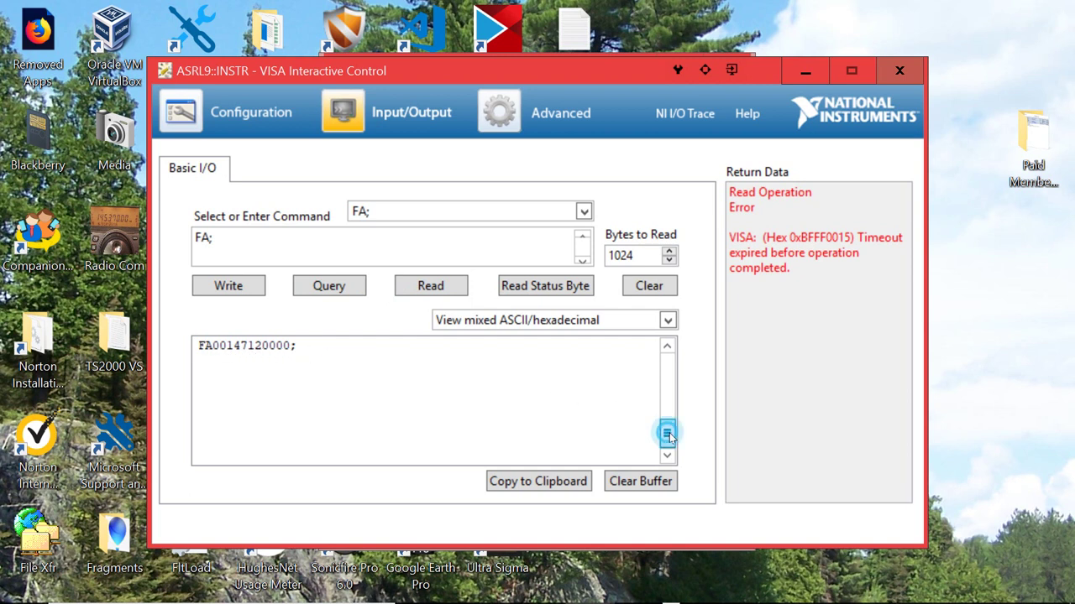
drag(667, 431, 666, 369)
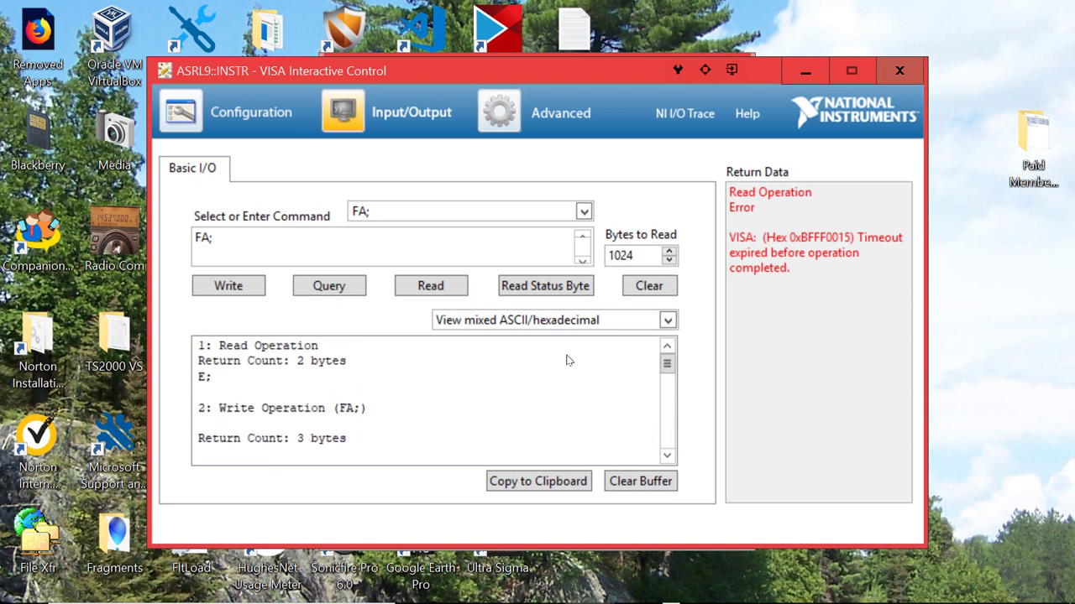
- Browse the Advanced Locks, Events and Triggers pages, ending on trigger protocol Default
click(506, 117)
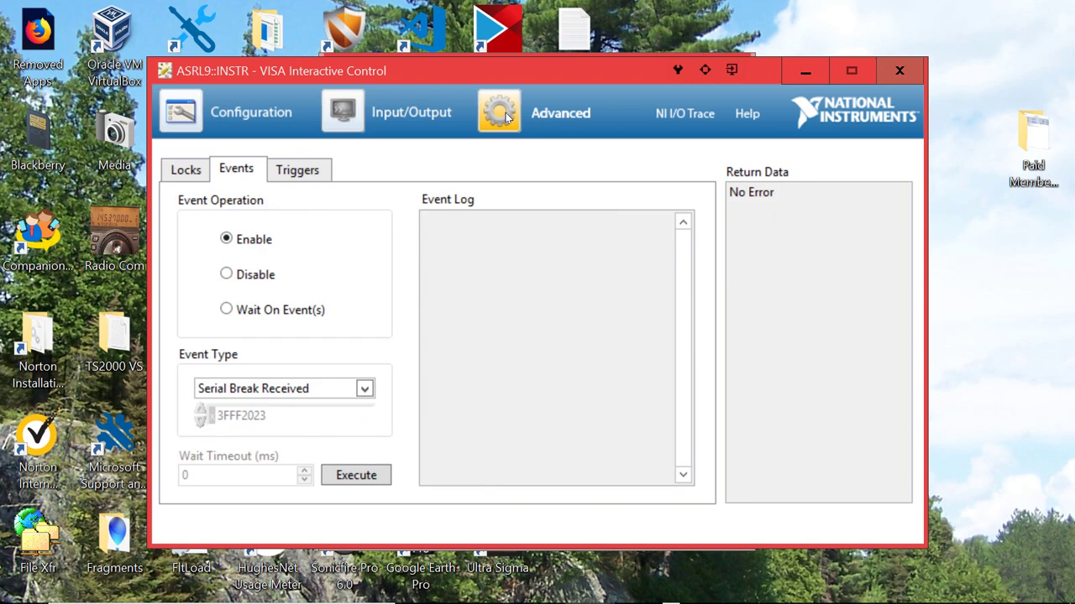
click(186, 172)
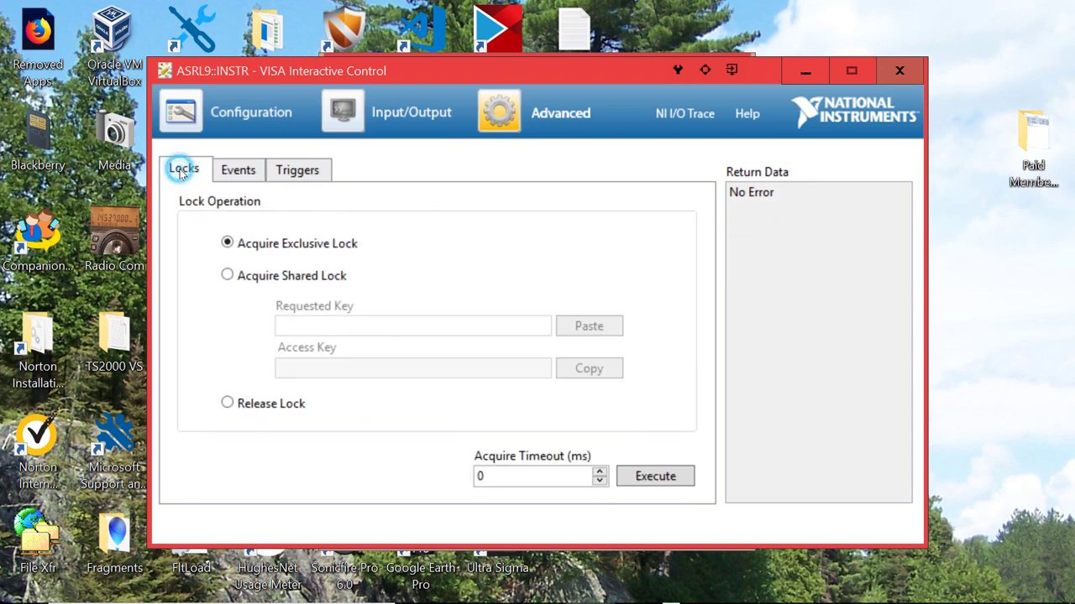
click(242, 174)
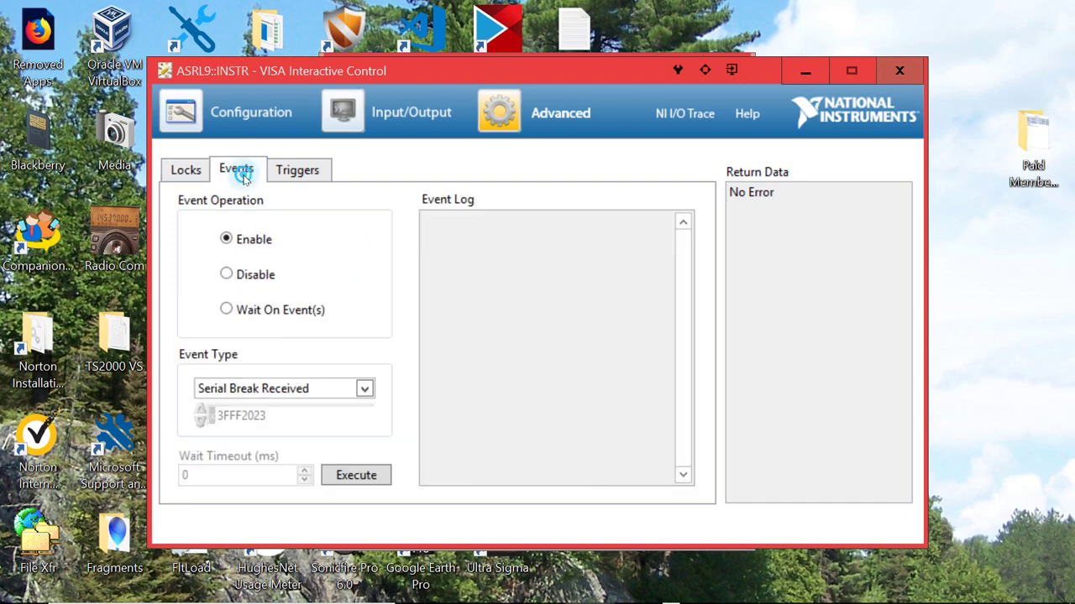
click(304, 173)
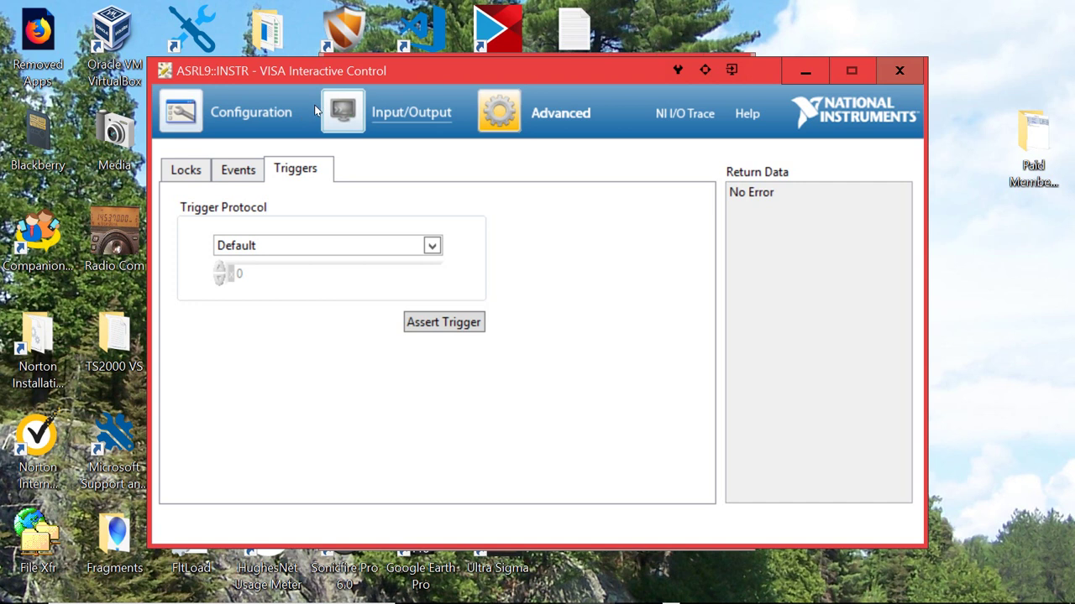
- Return to Configuration and centre the NI I/O Trace window showing five captured calls
click(186, 121)
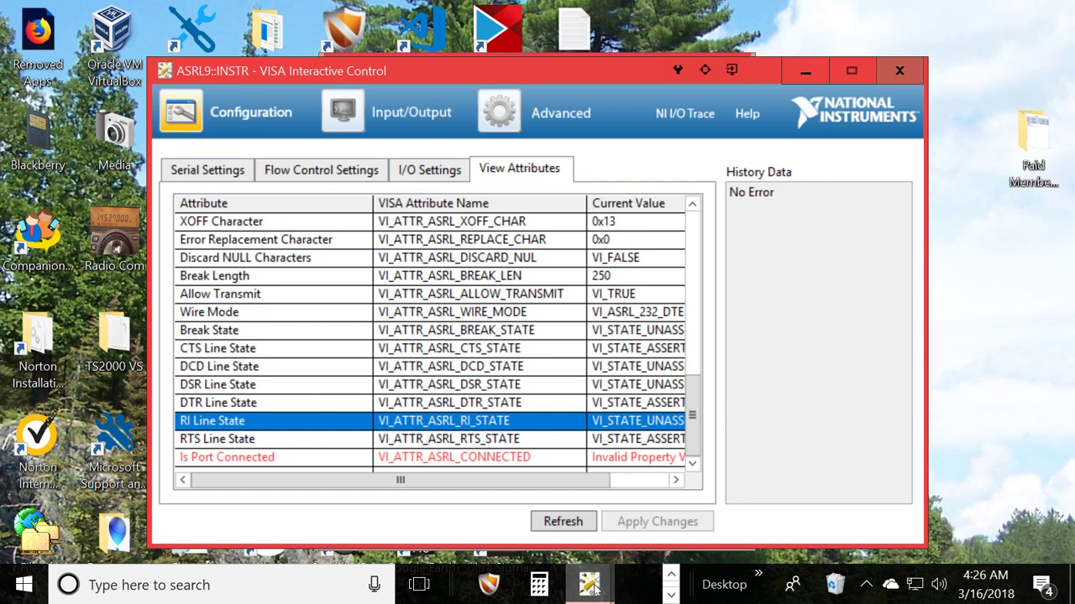
click(671, 576)
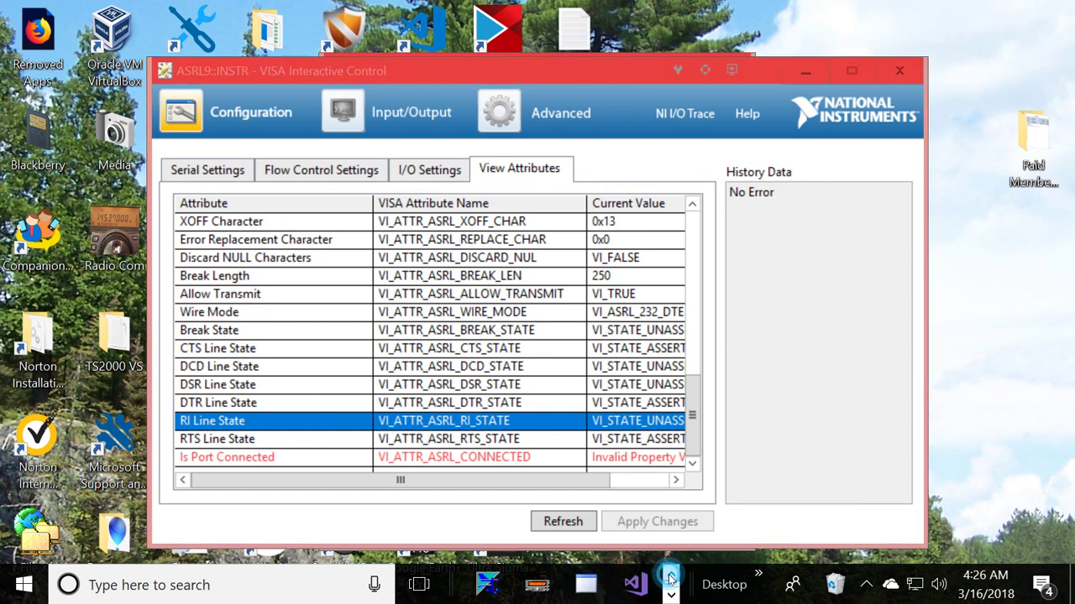
click(671, 576)
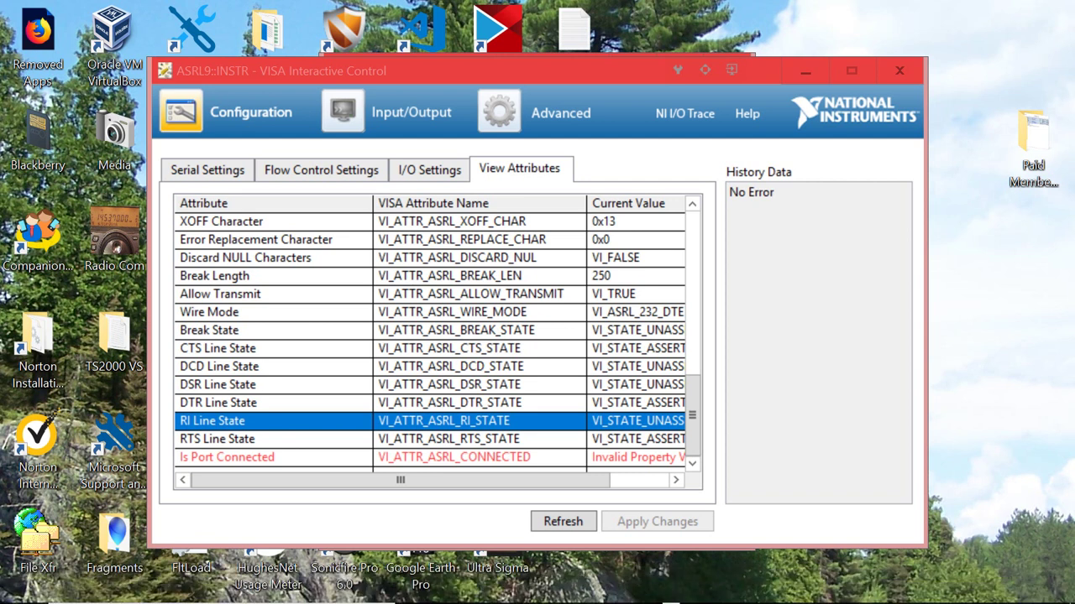
mouse_move(2, 96)
mouse_down()
mouse_move(548, 74)
mouse_move(560, 47)
mouse_up()
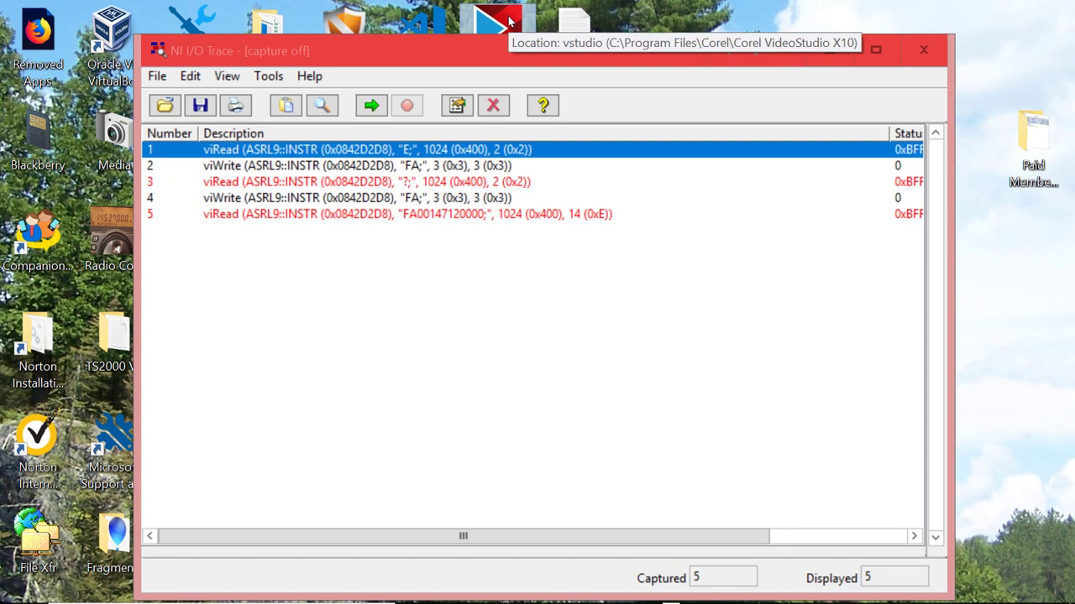
- Drag the NI I/O Trace window down-left and bring VISA Interactive Control back in front
click(474, 46)
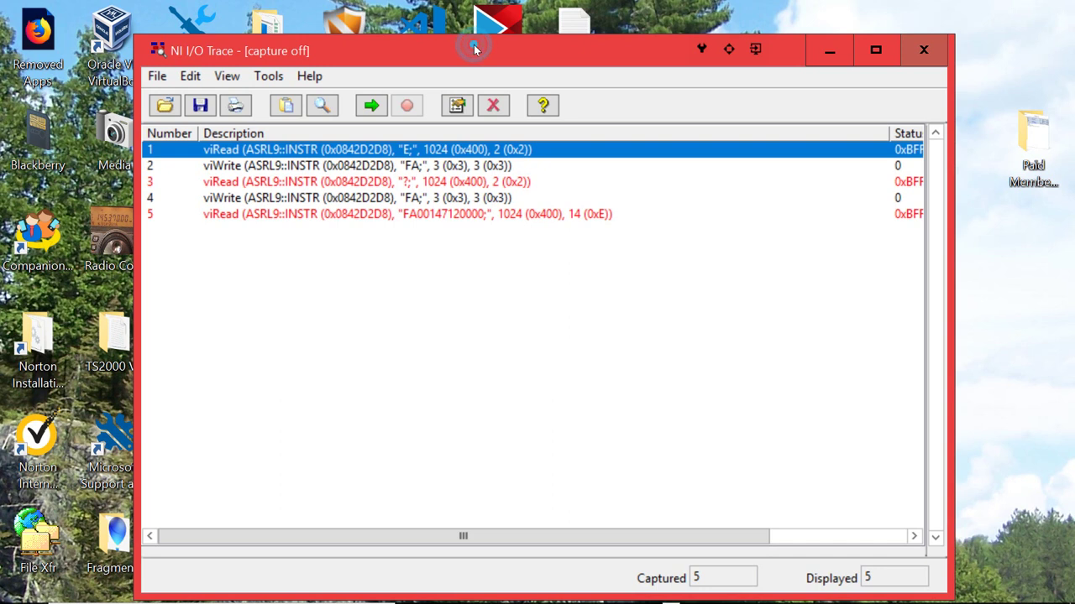
drag(416, 50, 355, 200)
click(432, 73)
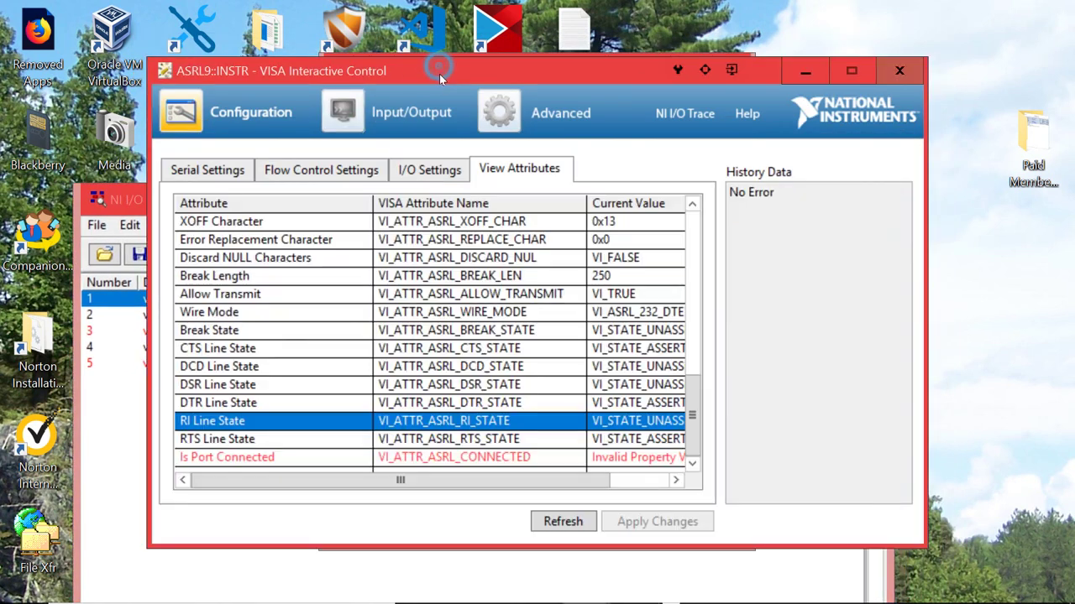